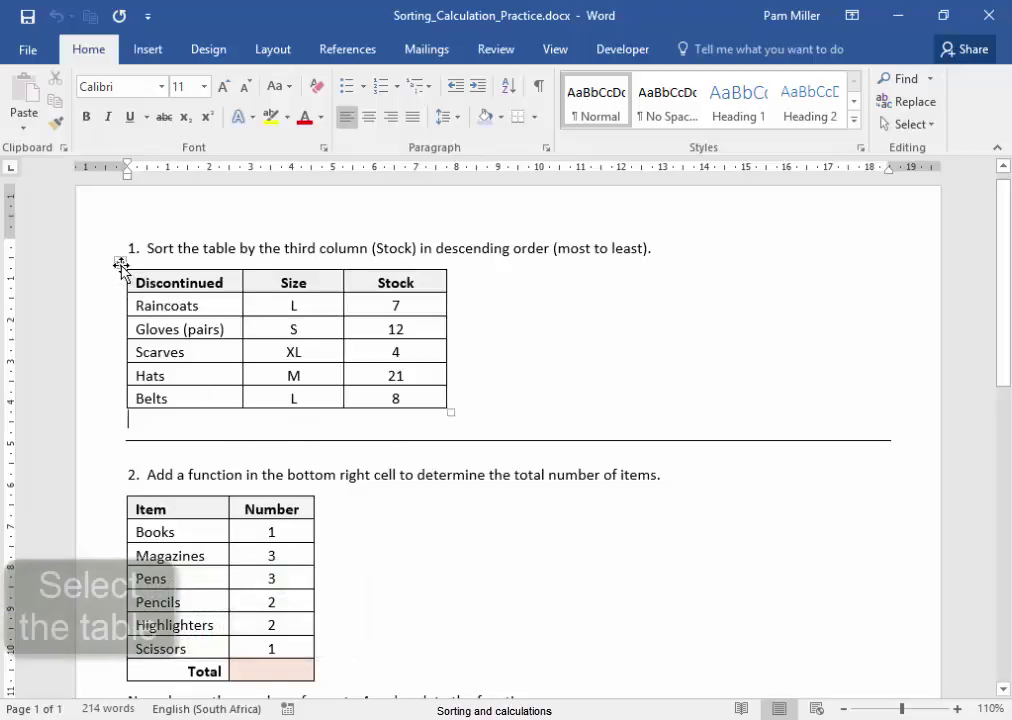
Step: Sort the Discontinued table by Stock, descending, so Hats (21) leads and Scarves (4) ends
click(120, 266)
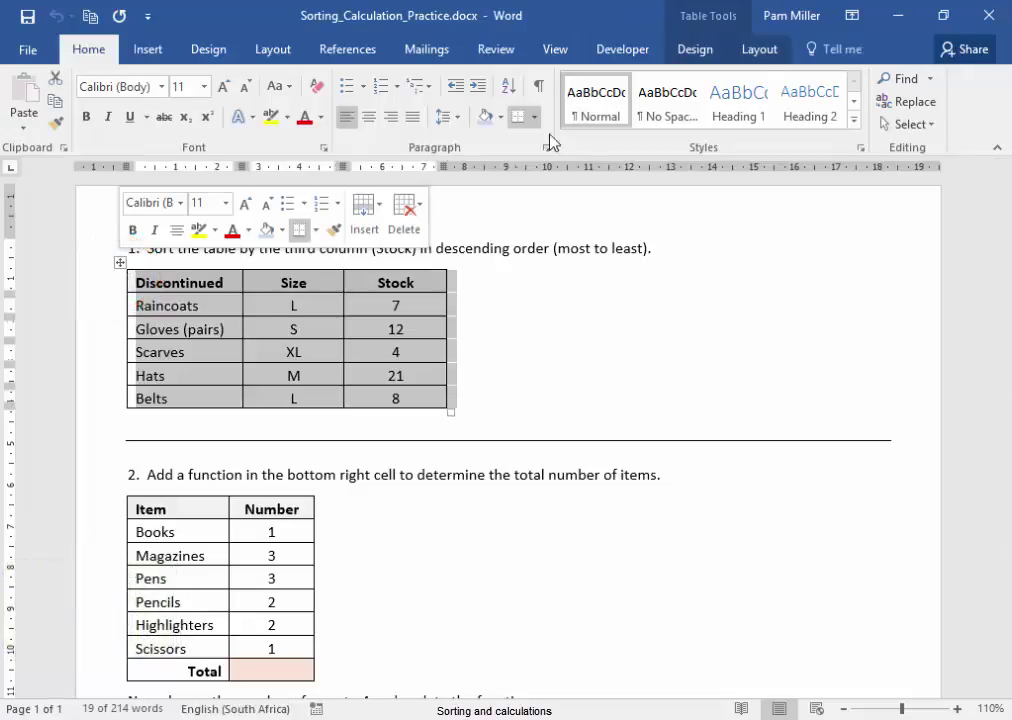
click(760, 50)
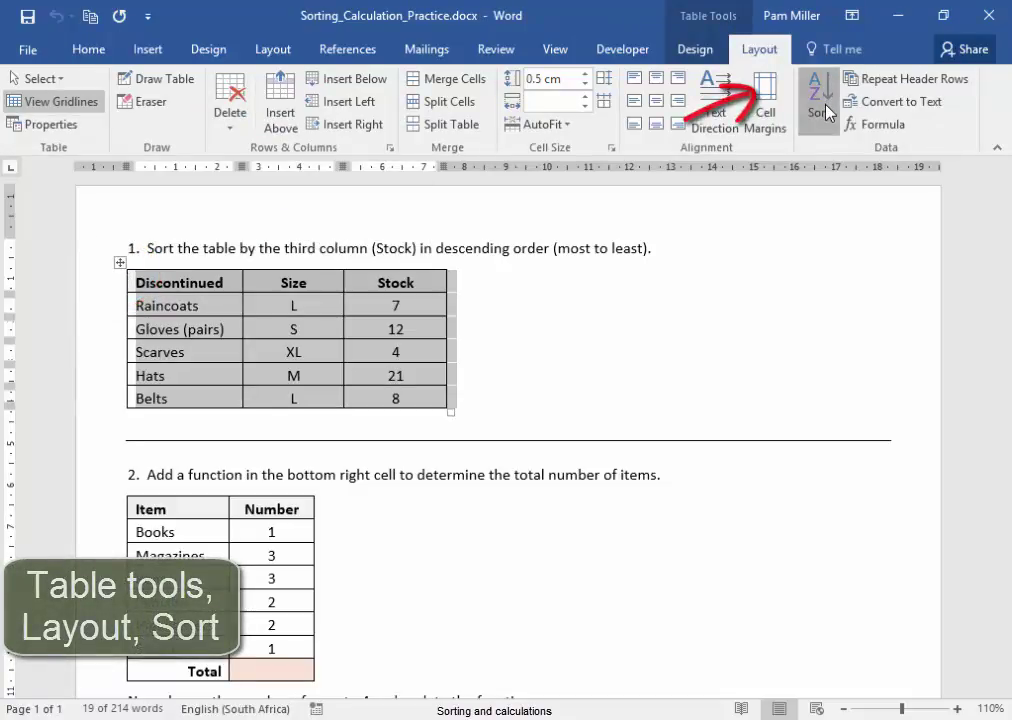
click(826, 112)
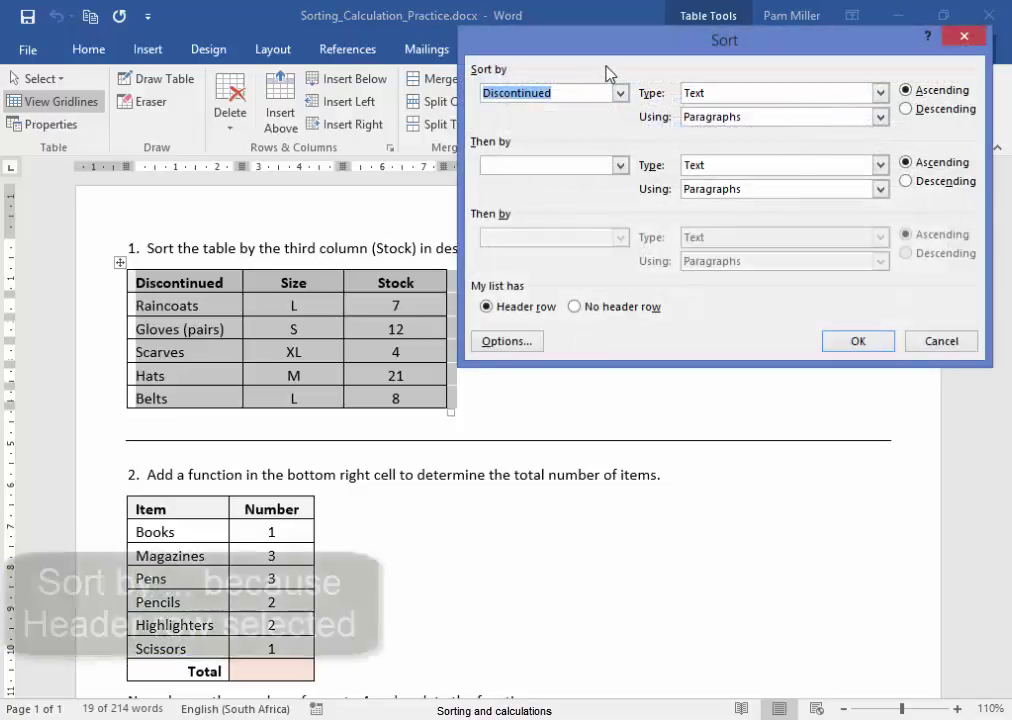
click(621, 94)
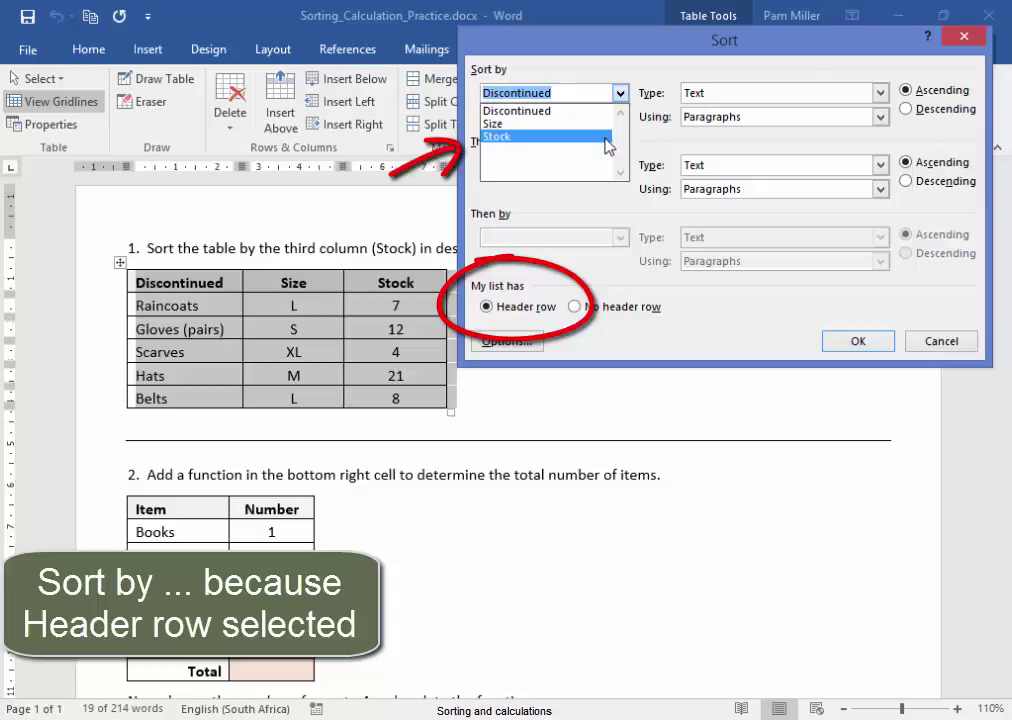
click(606, 140)
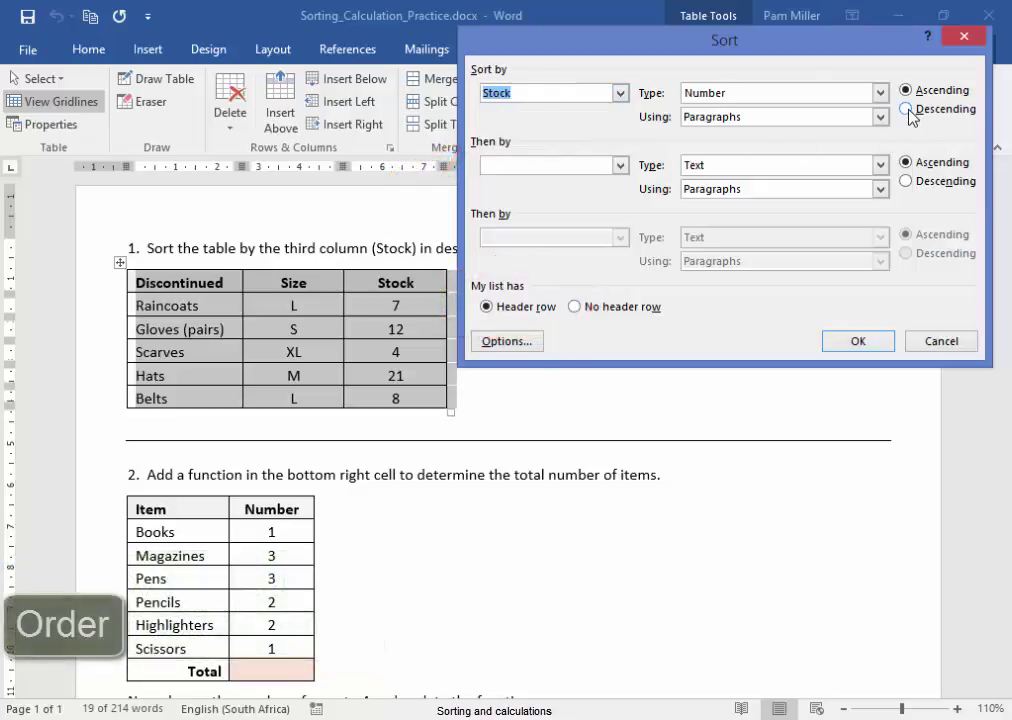
click(906, 109)
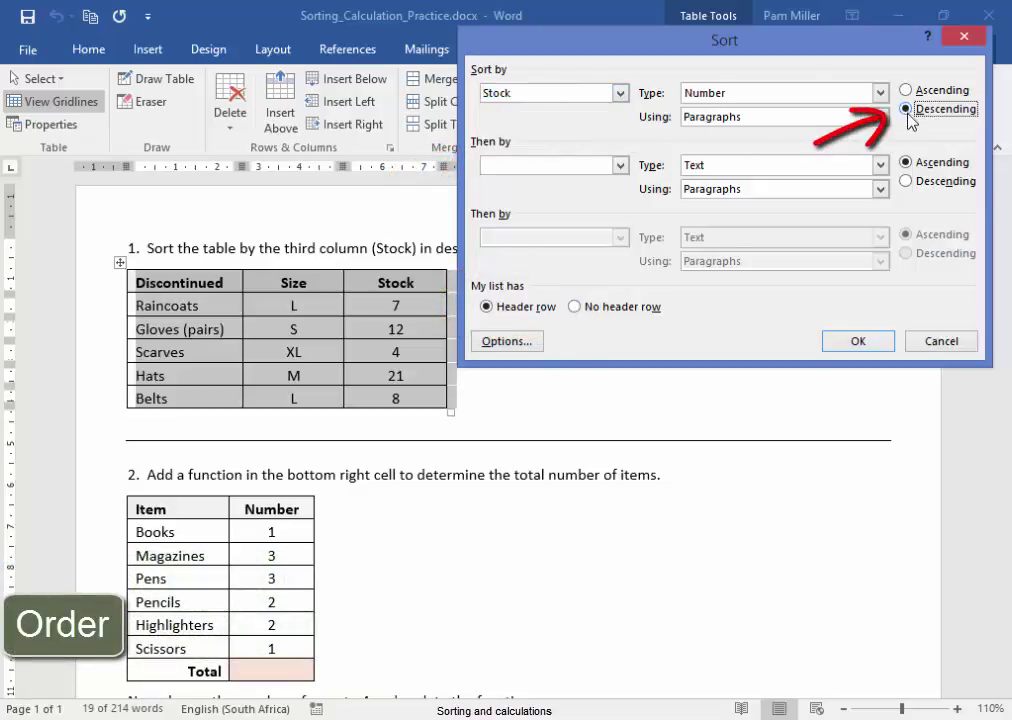
click(867, 346)
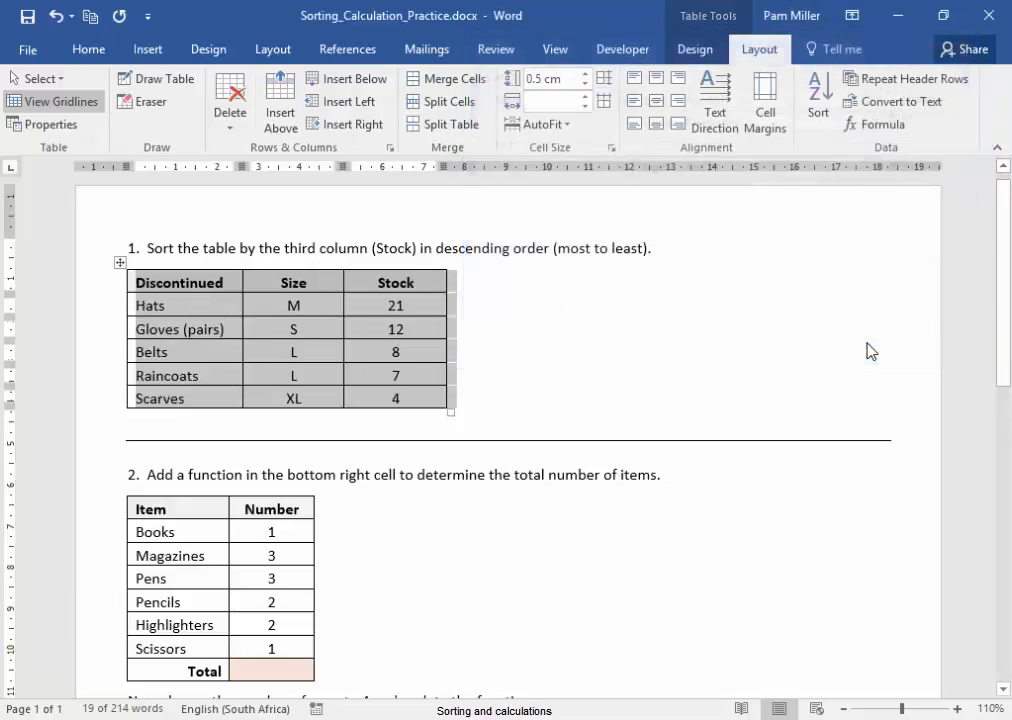
click(698, 501)
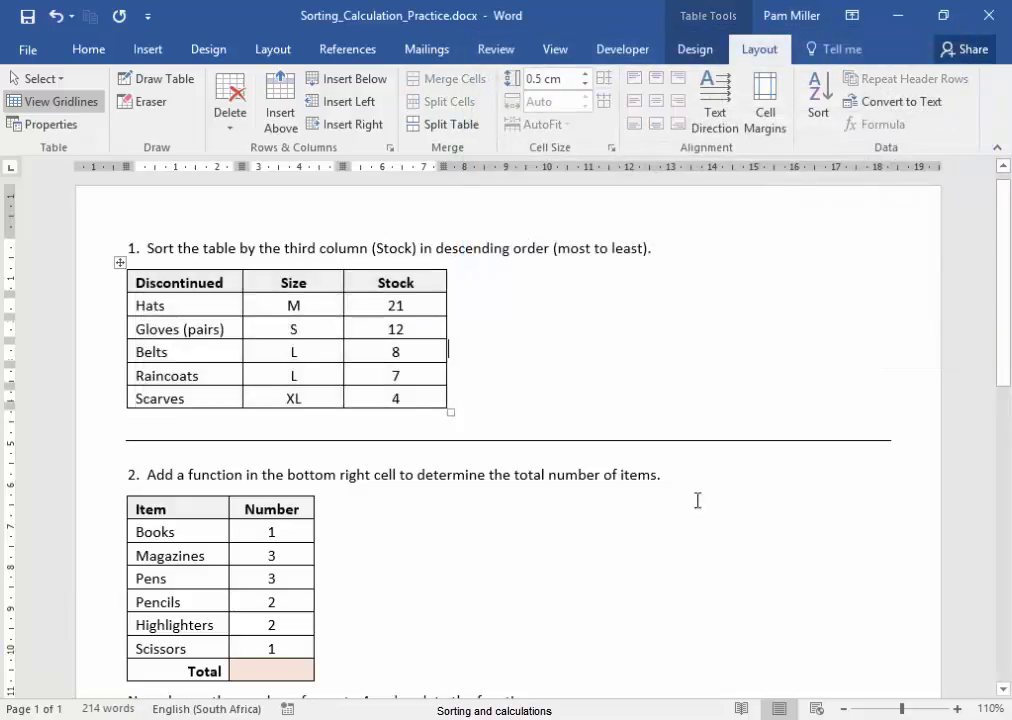
Step: Insert a =SUM(ABOVE) formula into the second table's empty Total cell
scroll(666, 521, down, 2)
scroll(670, 519, down, 2)
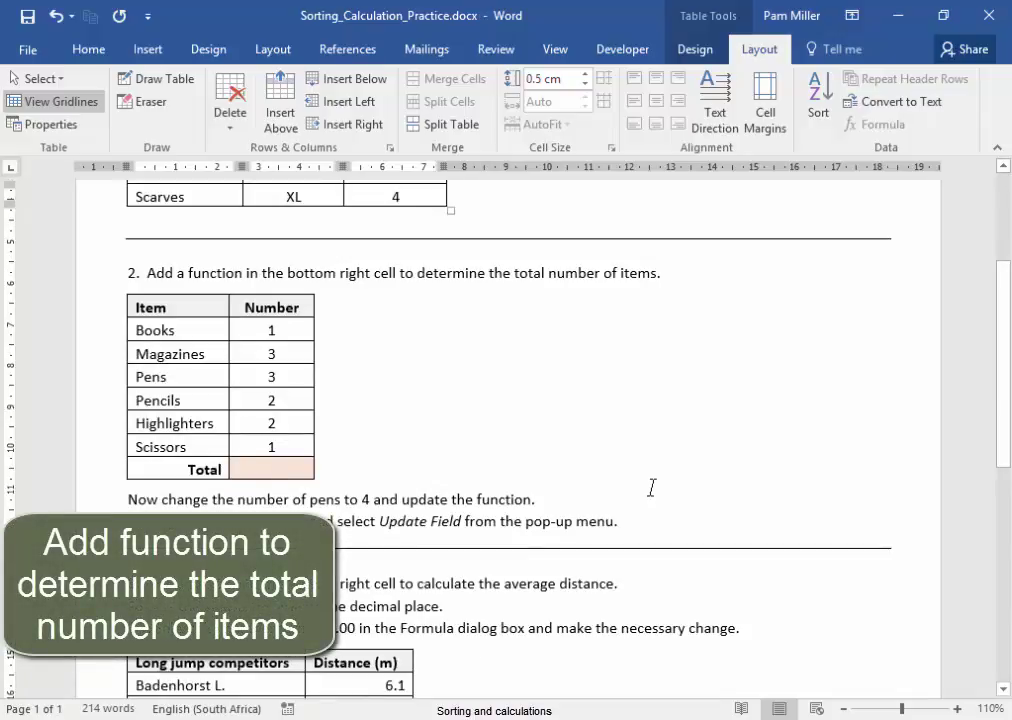
click(272, 469)
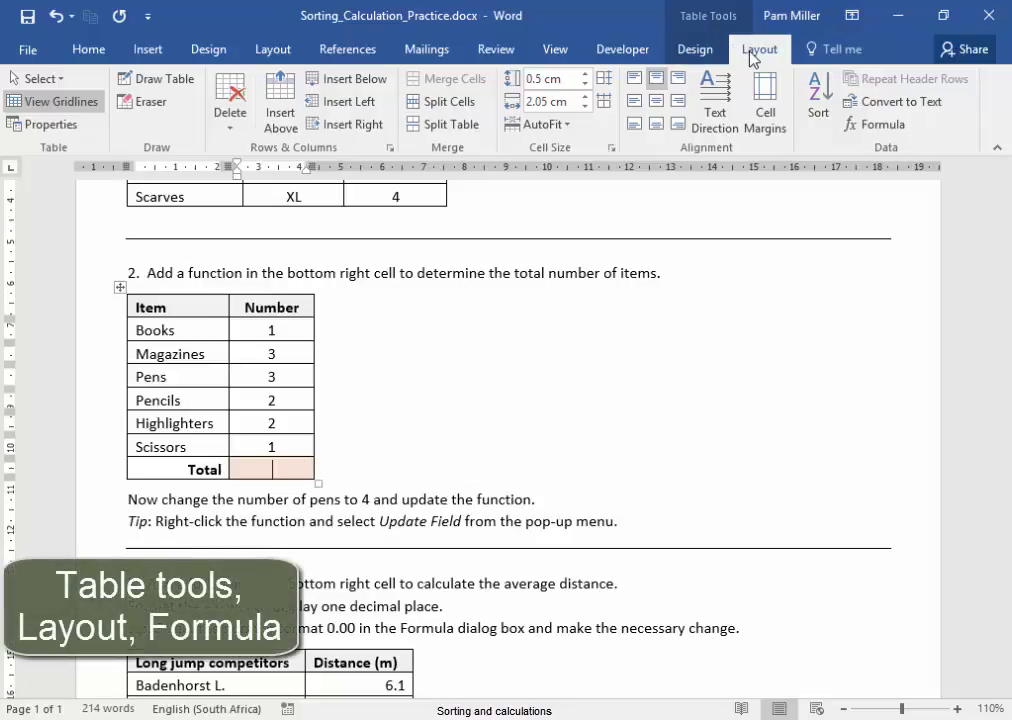
click(860, 128)
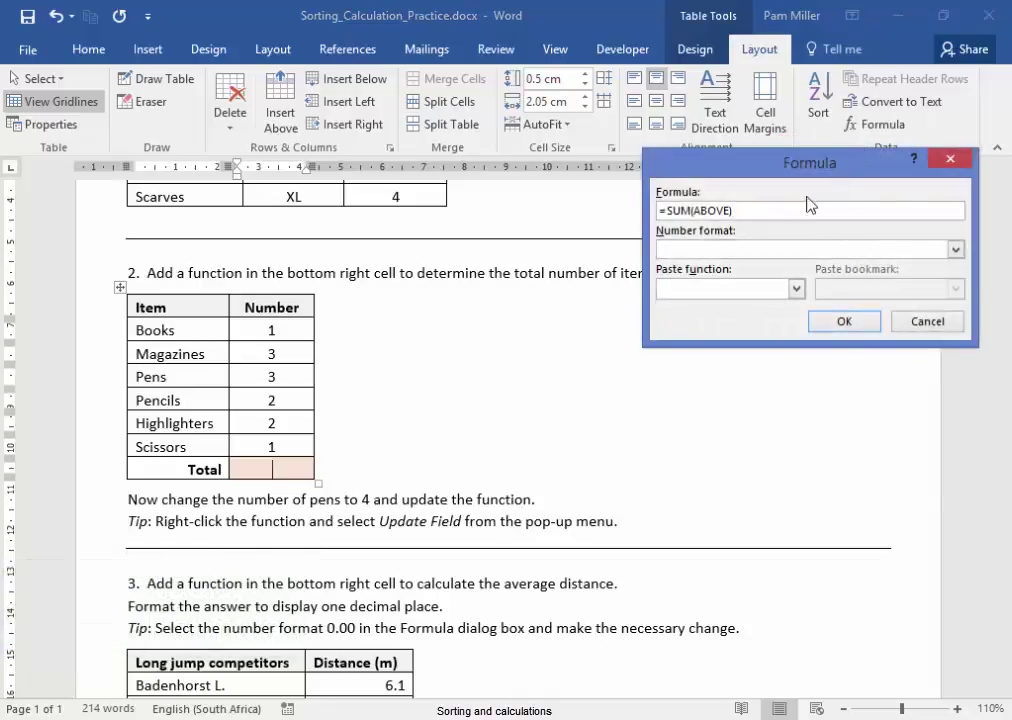
click(847, 323)
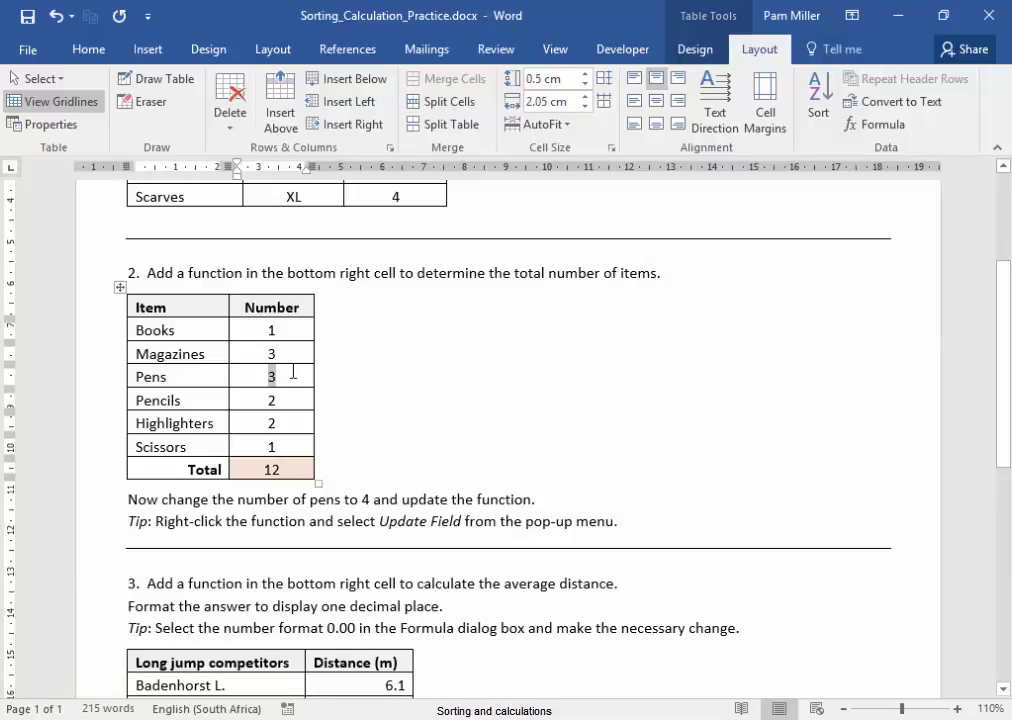
Step: Change Pens to 4 and update the Total field so it reads 13
text(4)
right_click(271, 468)
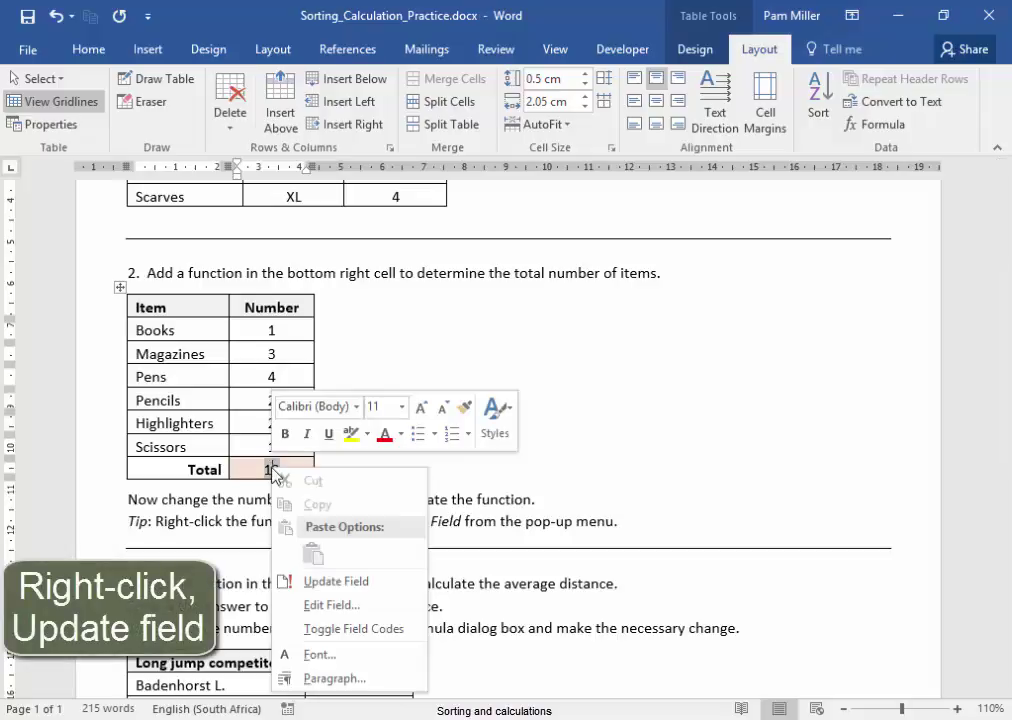
click(300, 581)
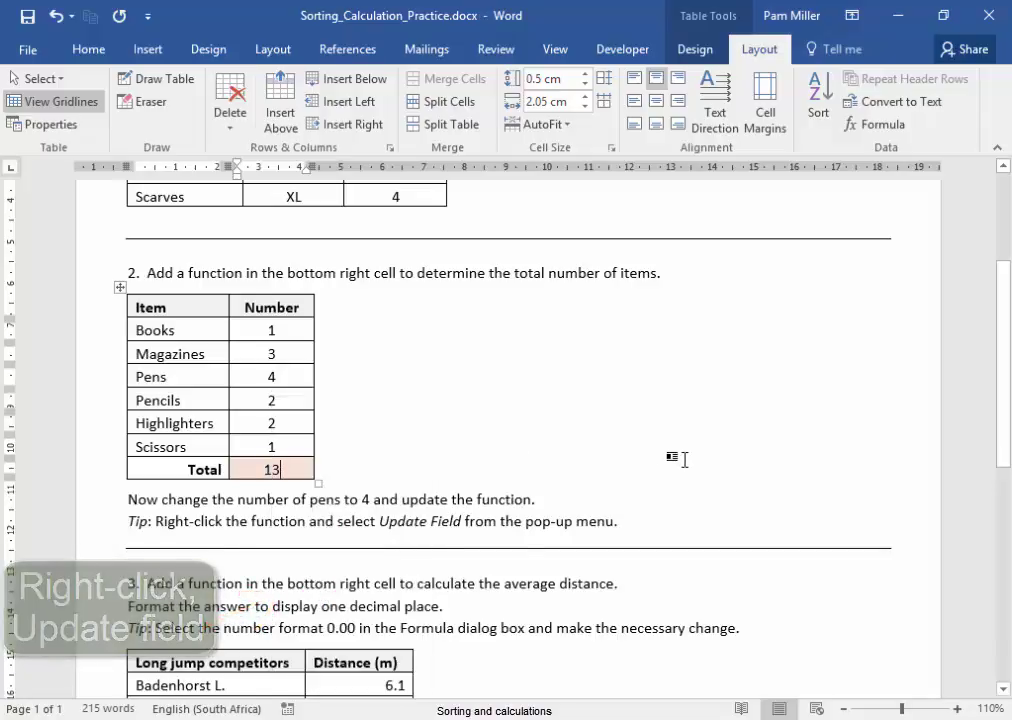
key(Right)
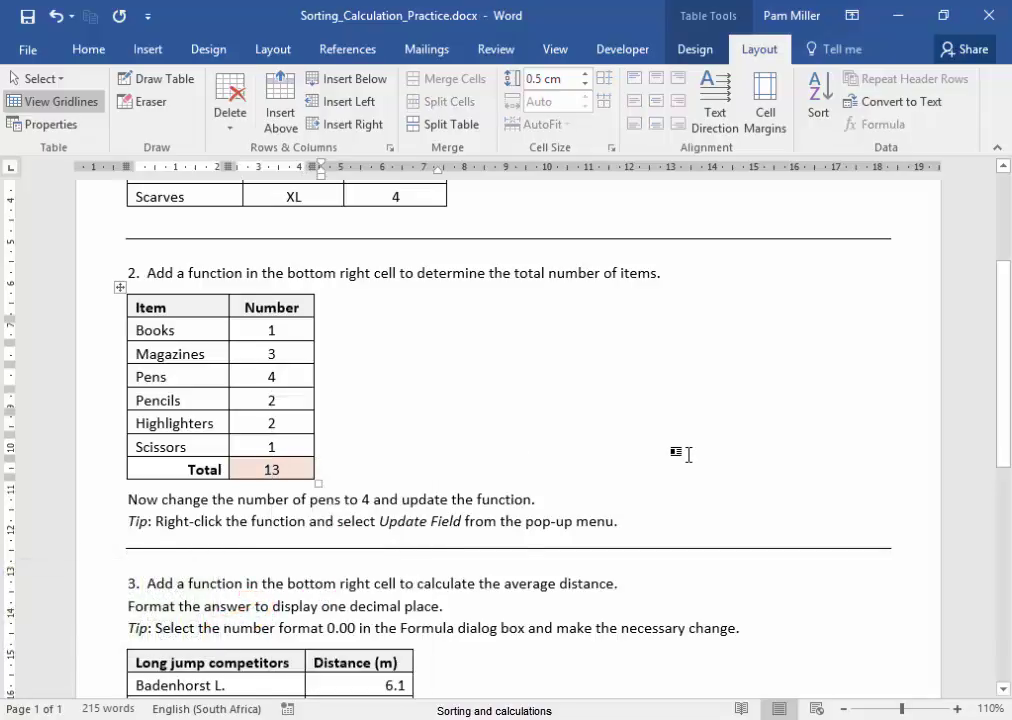
Step: Put =AVERAGE(ABOVE) in the long jump table's Average Distance cell, giving 5.27
scroll(690, 452, down, 5)
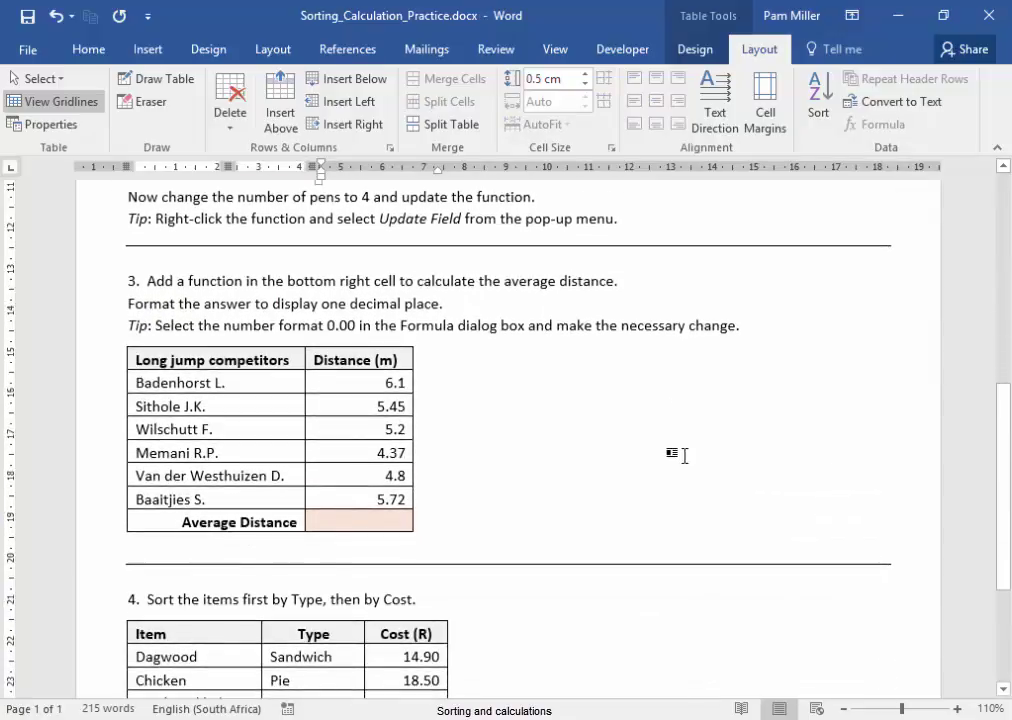
click(376, 521)
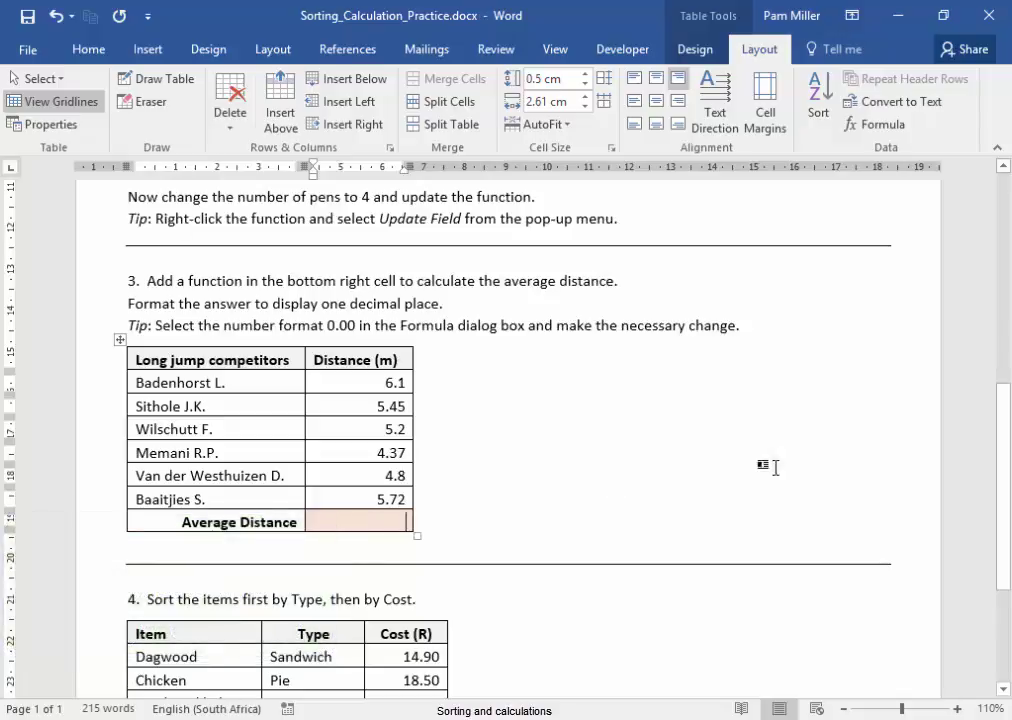
click(889, 128)
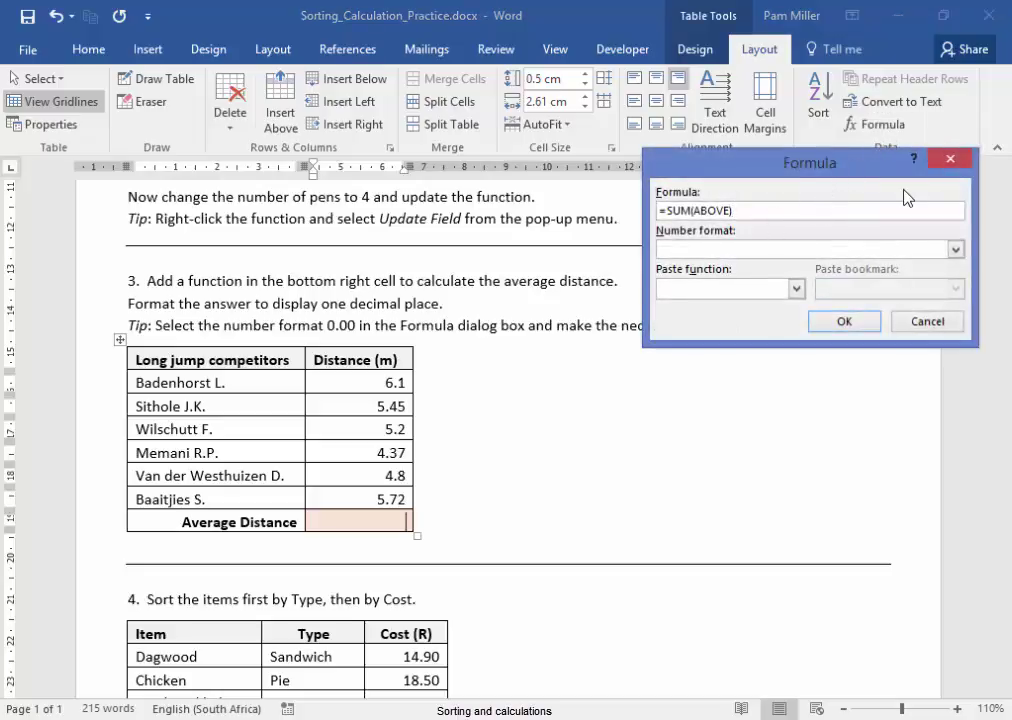
key(BackSpace)
key(BackSpace)
key(BackSpace)
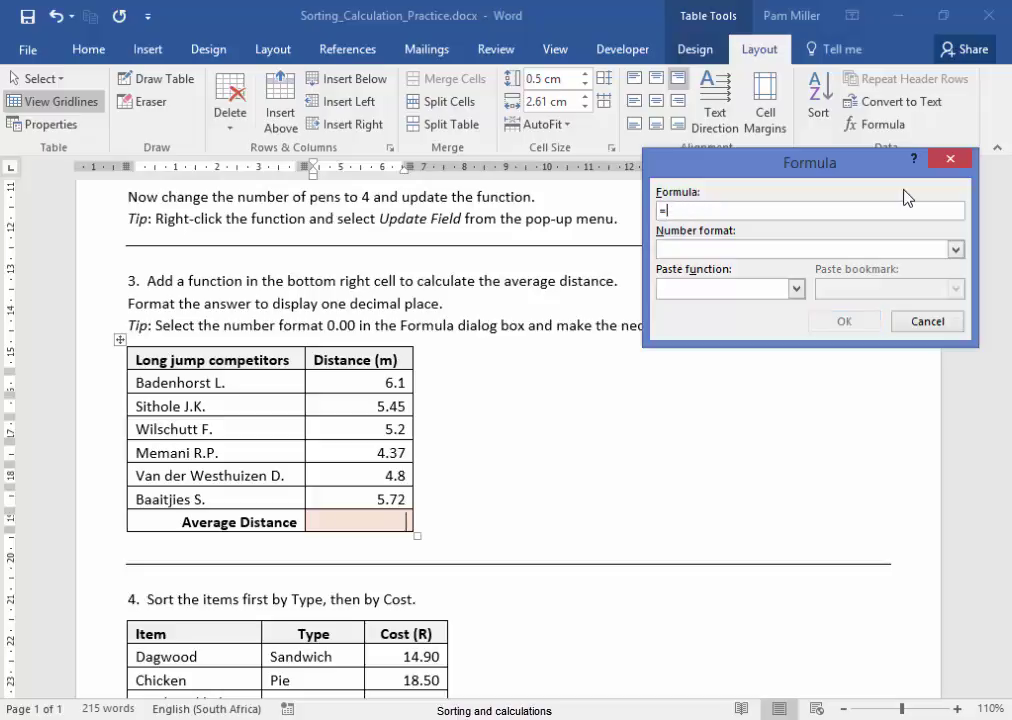
click(797, 289)
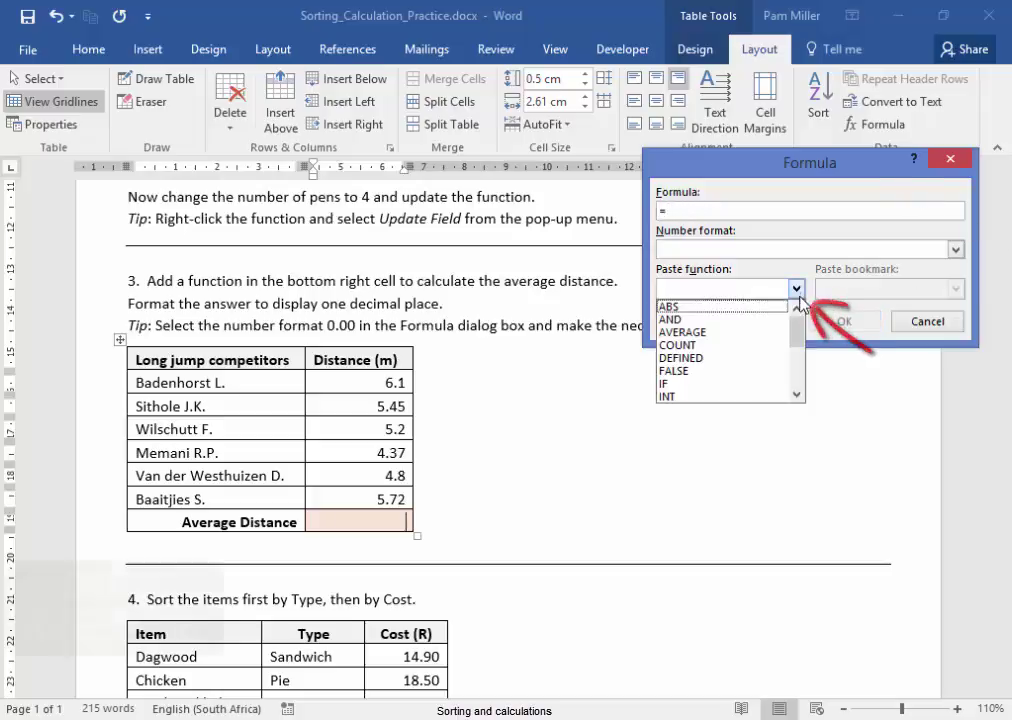
click(762, 333)
text(ABOVE)
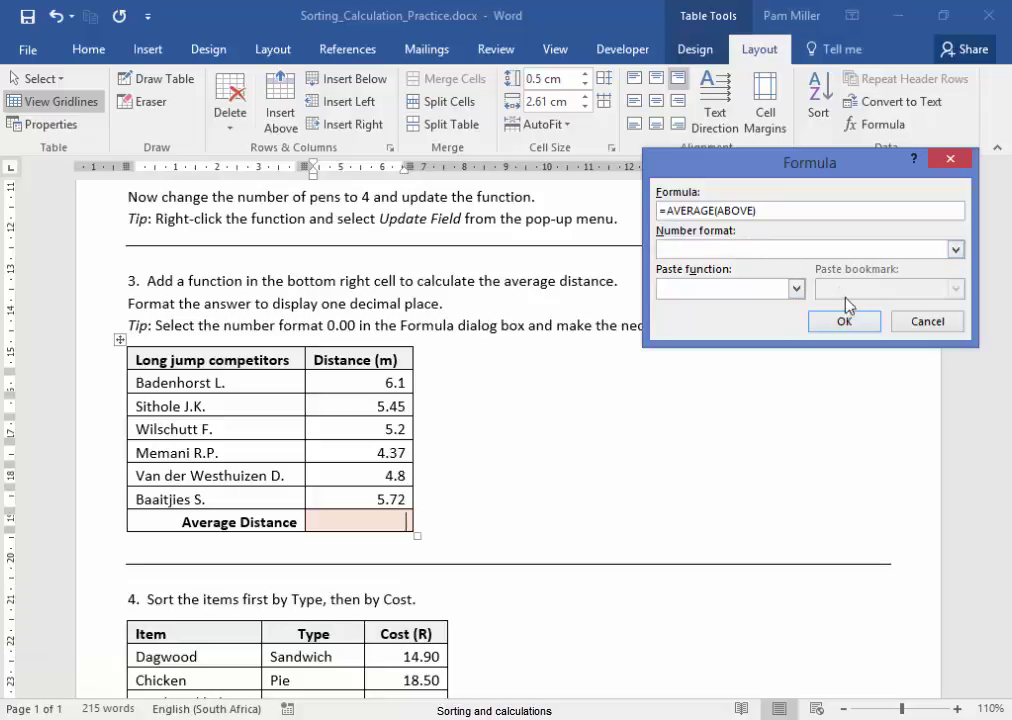
click(846, 322)
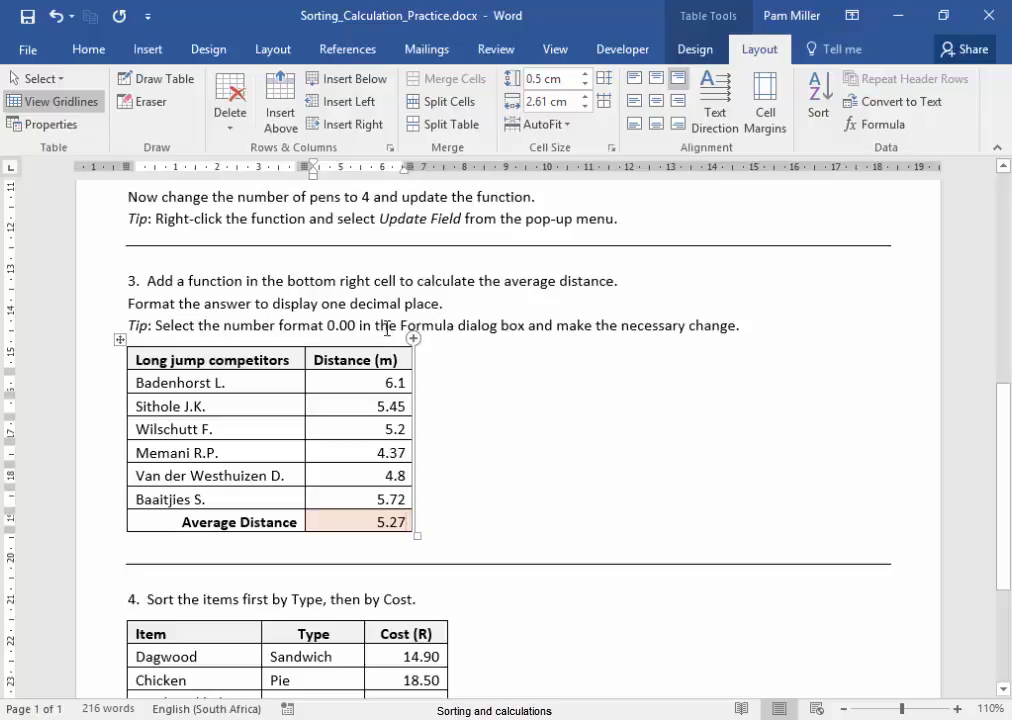
Step: Delete the old 5.27 result from the Average Distance cell
click(399, 522)
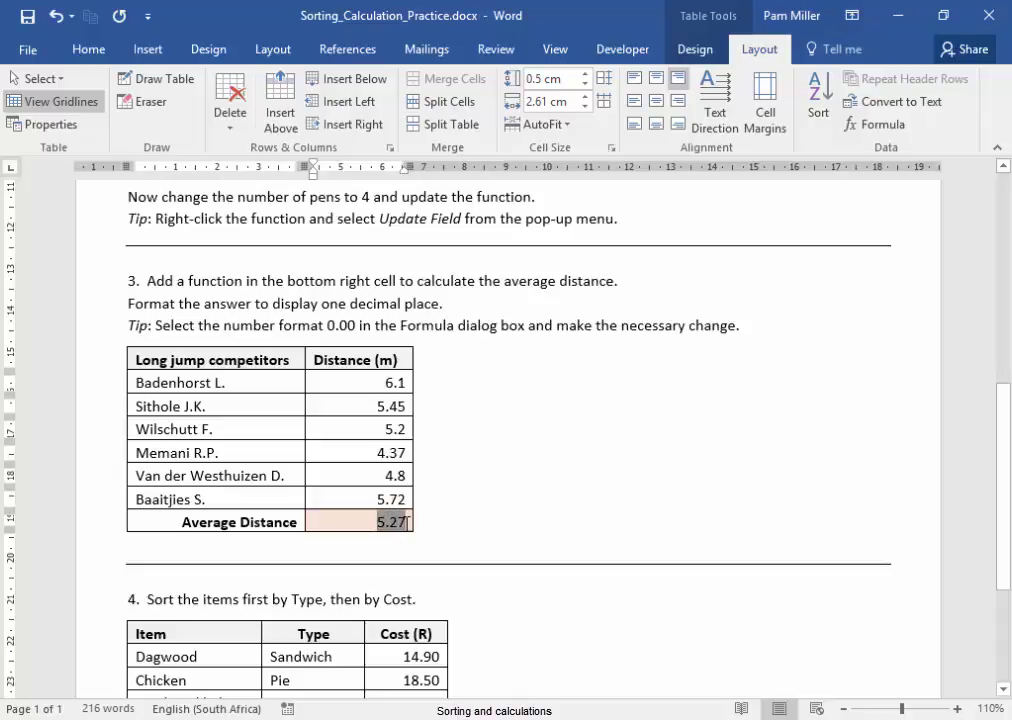
double_click(405, 522)
key(Delete)
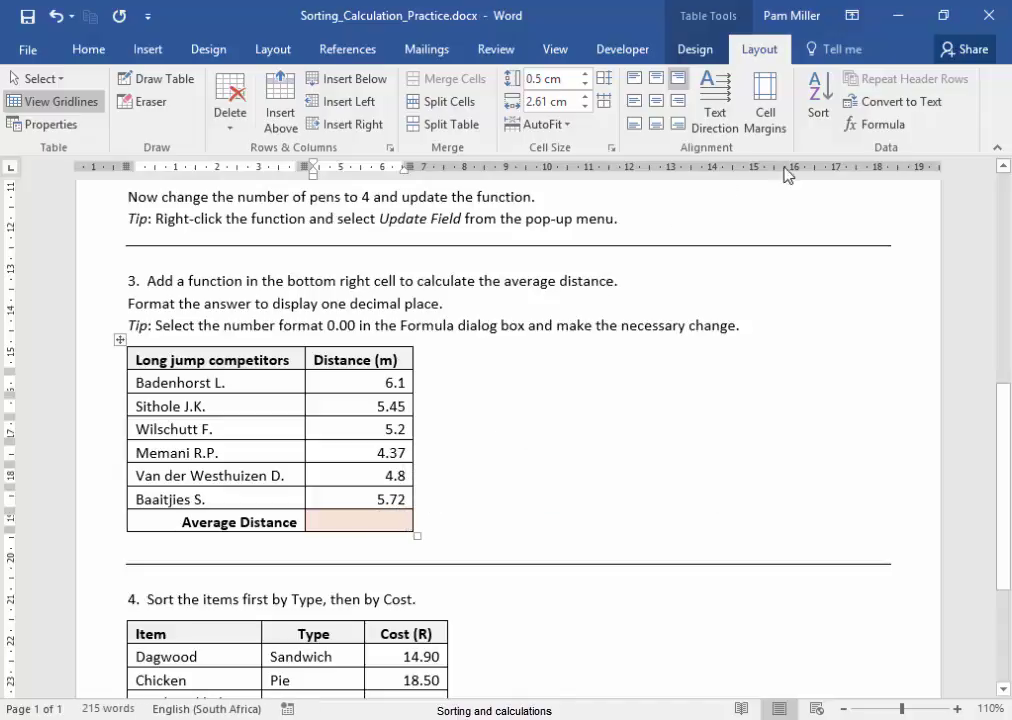
Step: Reinsert the AVERAGE(ABOVE) formula with number format 0.0 so the cell shows 5.3
click(857, 130)
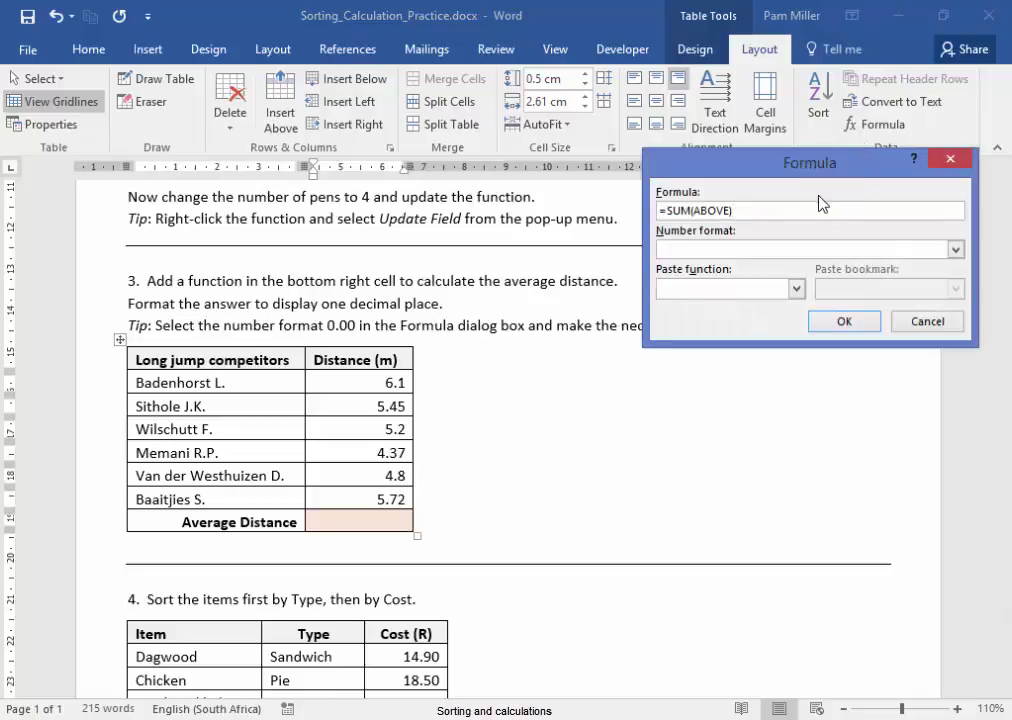
drag(749, 210, 667, 209)
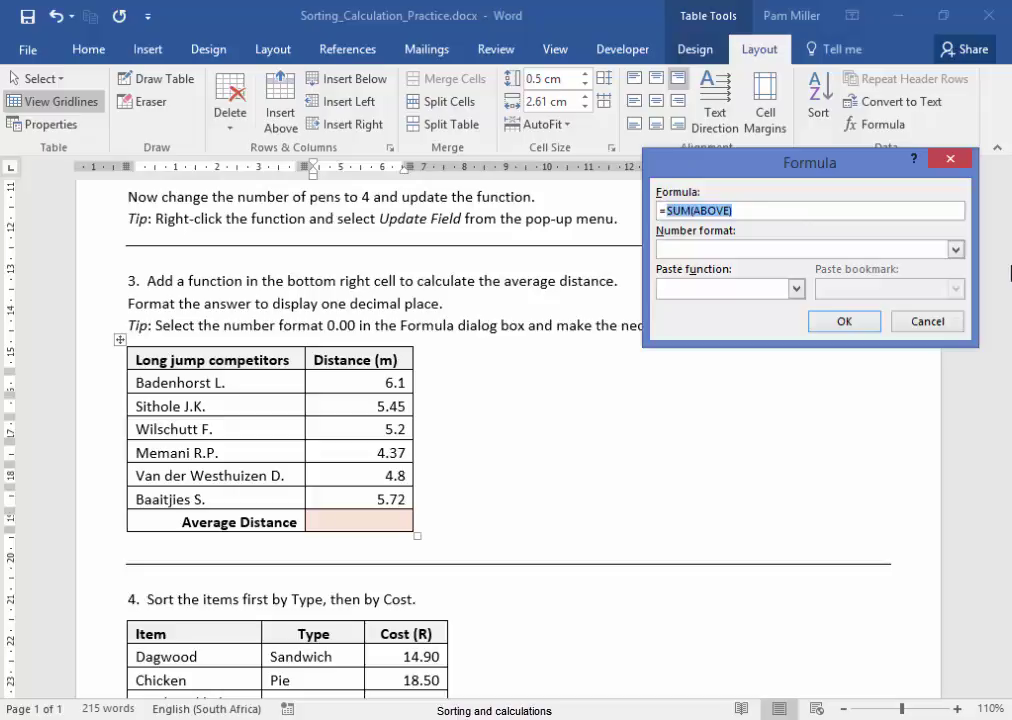
key(Delete)
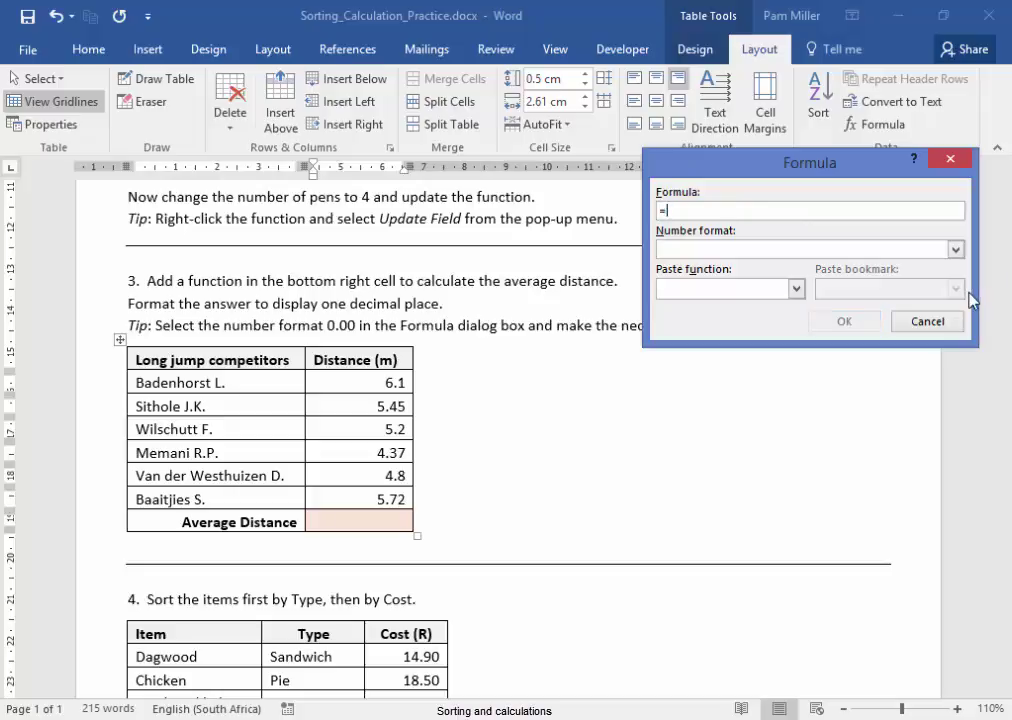
click(796, 288)
click(780, 332)
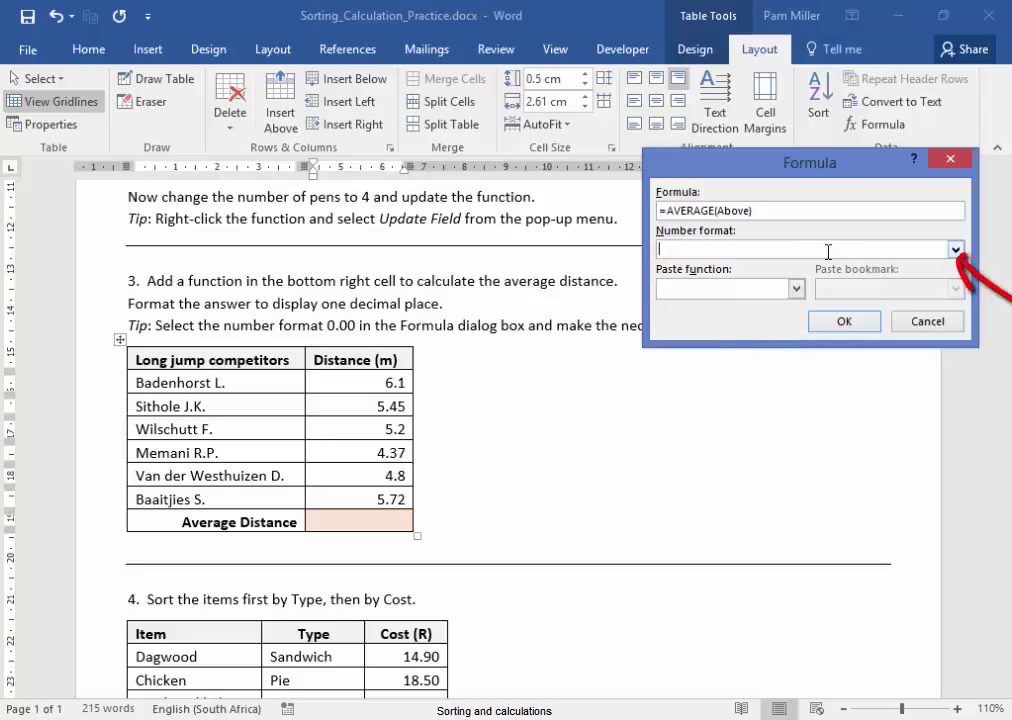
click(955, 250)
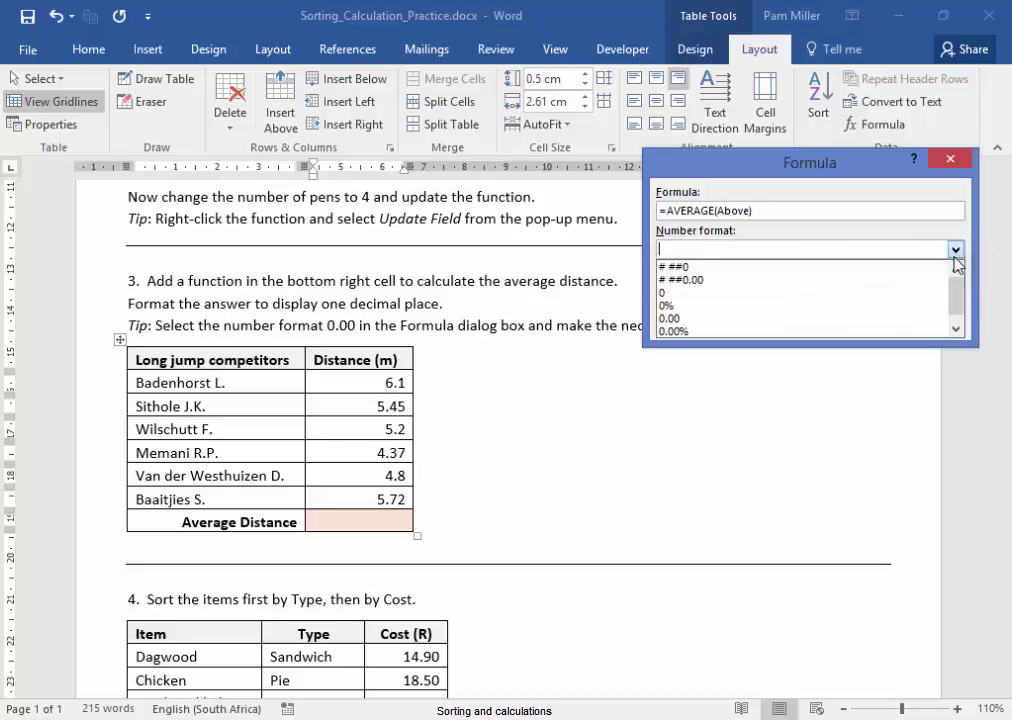
click(855, 318)
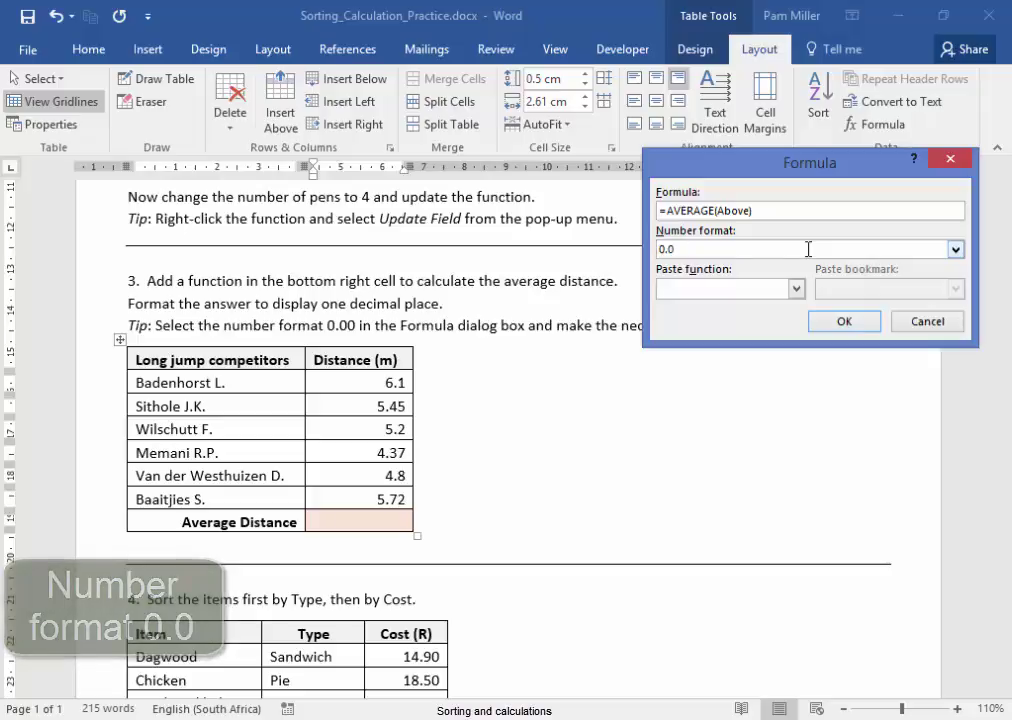
click(833, 331)
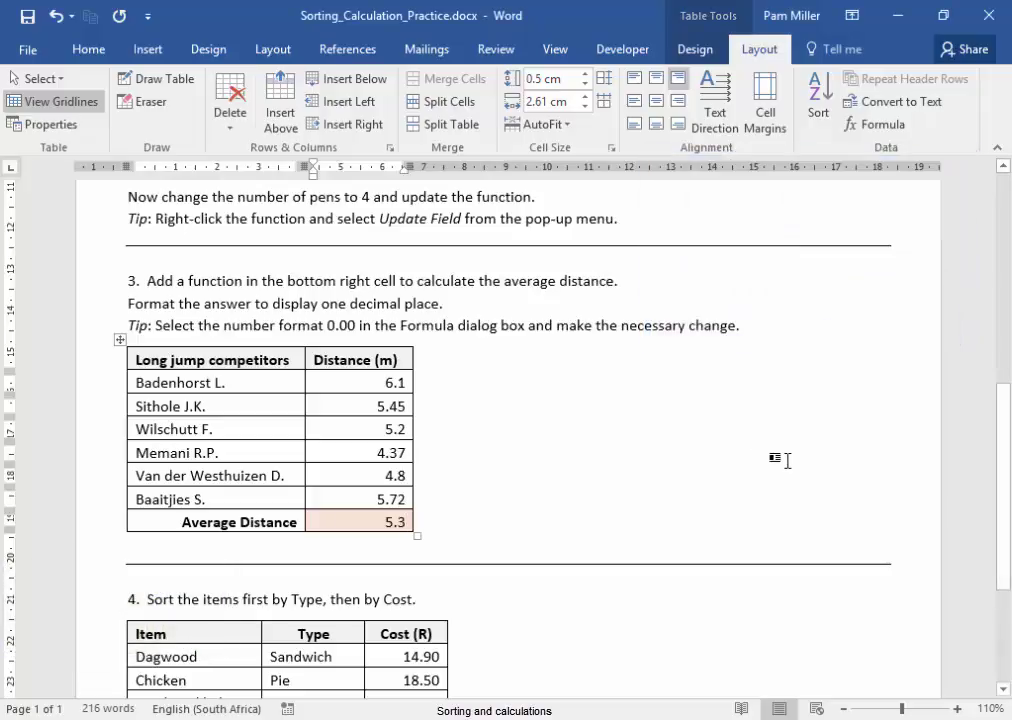
scroll(787, 461, down, 4)
click(533, 476)
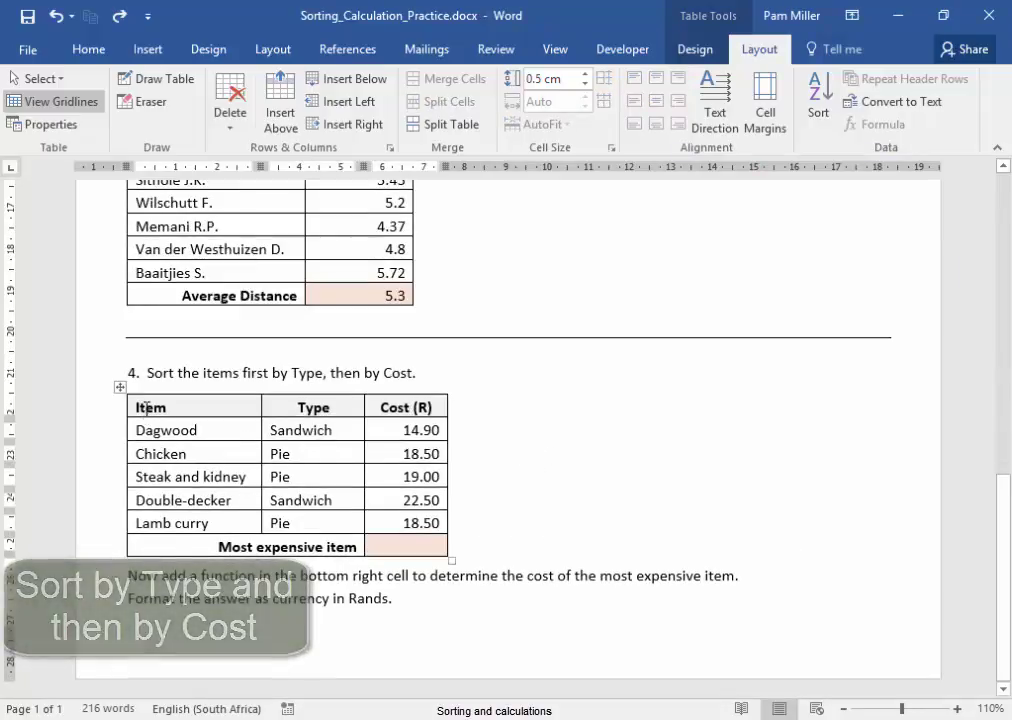
Step: Sort the food item rows by Type, then Cost (R), ascending, putting the Pies before the Sandwiches
drag(137, 407, 429, 520)
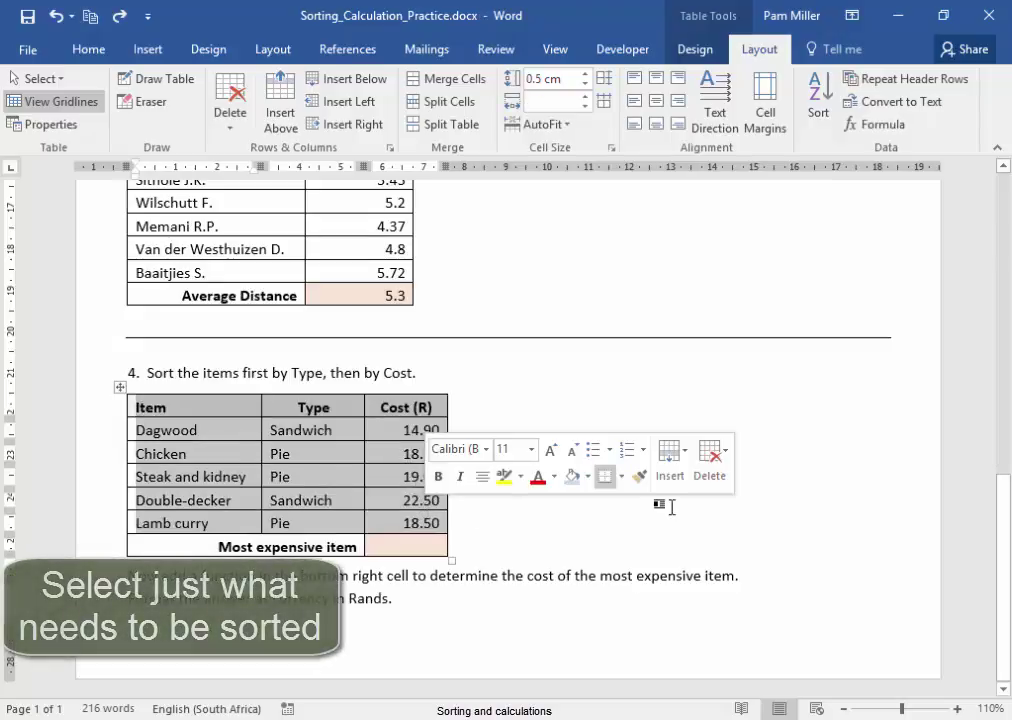
click(826, 114)
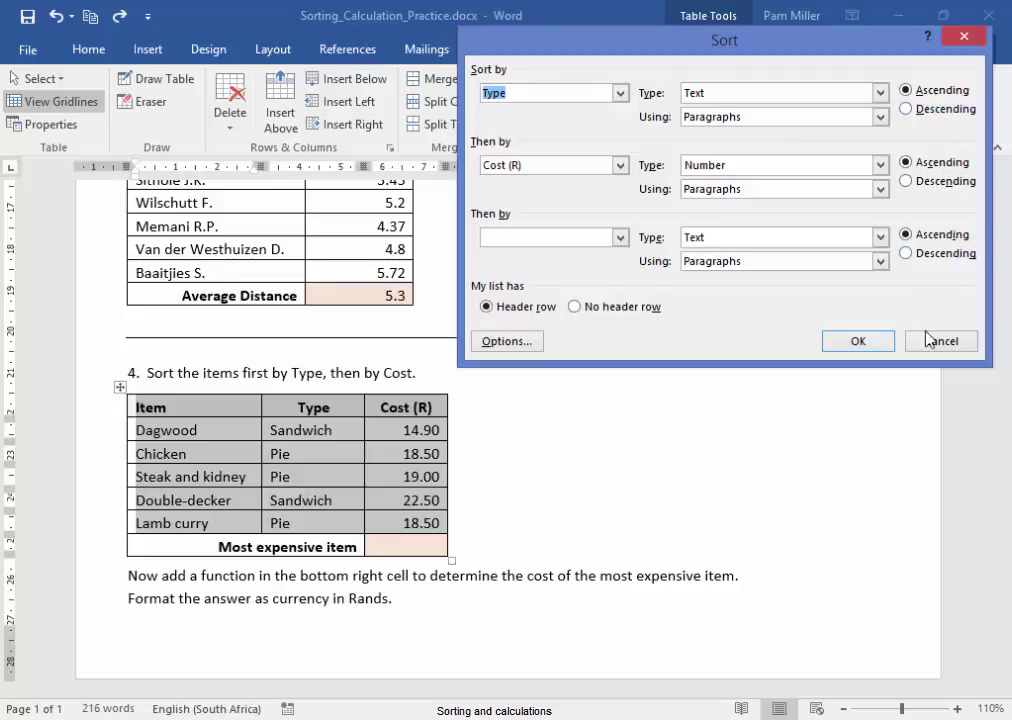
click(856, 350)
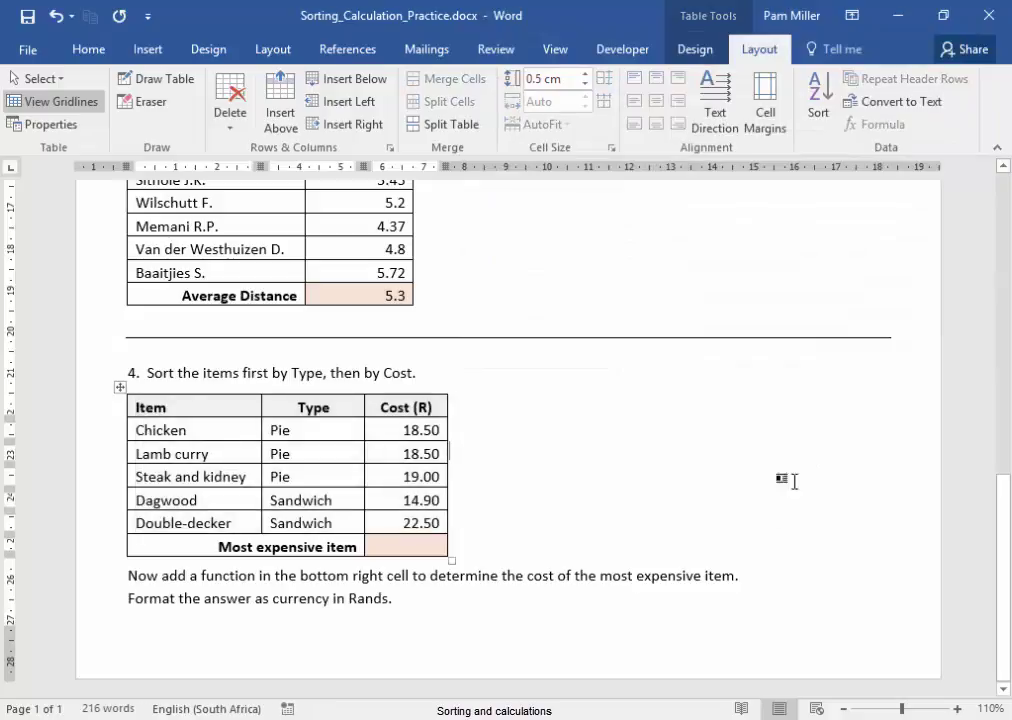
click(414, 545)
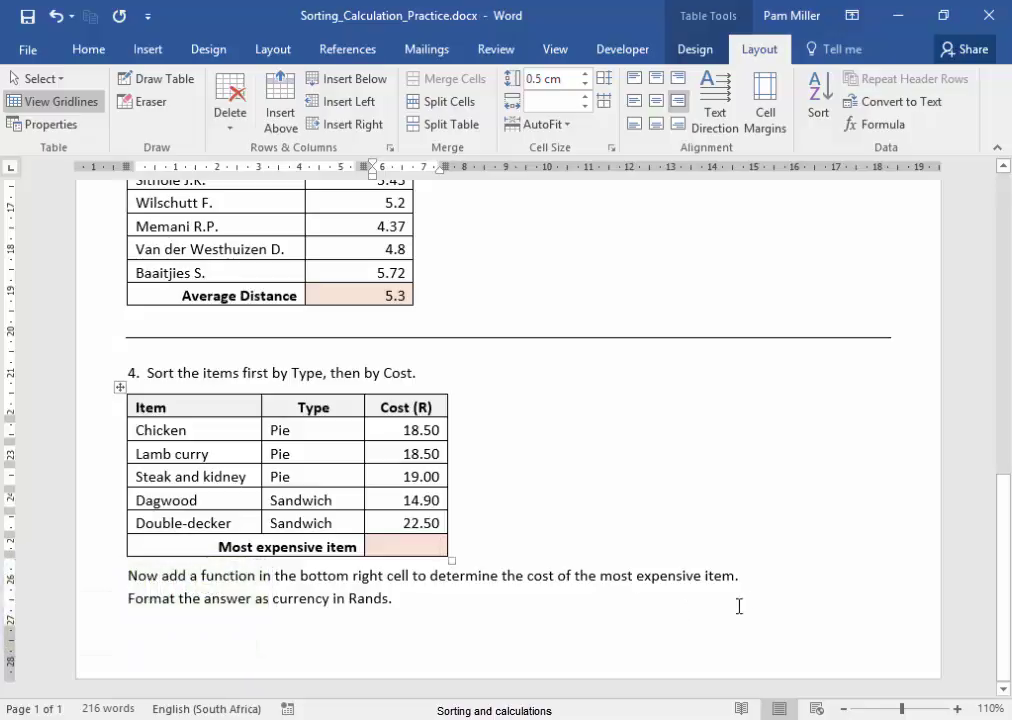
Step: Enter the formula =MAX(ABOVE) in the Most expensive item cell
click(893, 126)
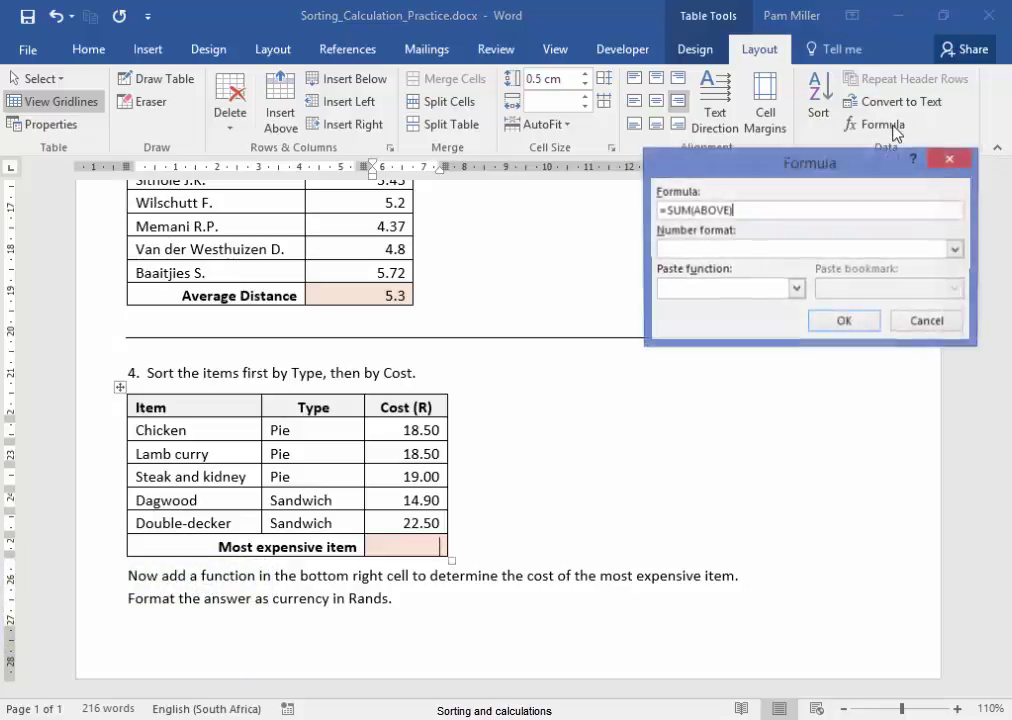
click(797, 288)
drag(796, 322, 795, 350)
click(779, 212)
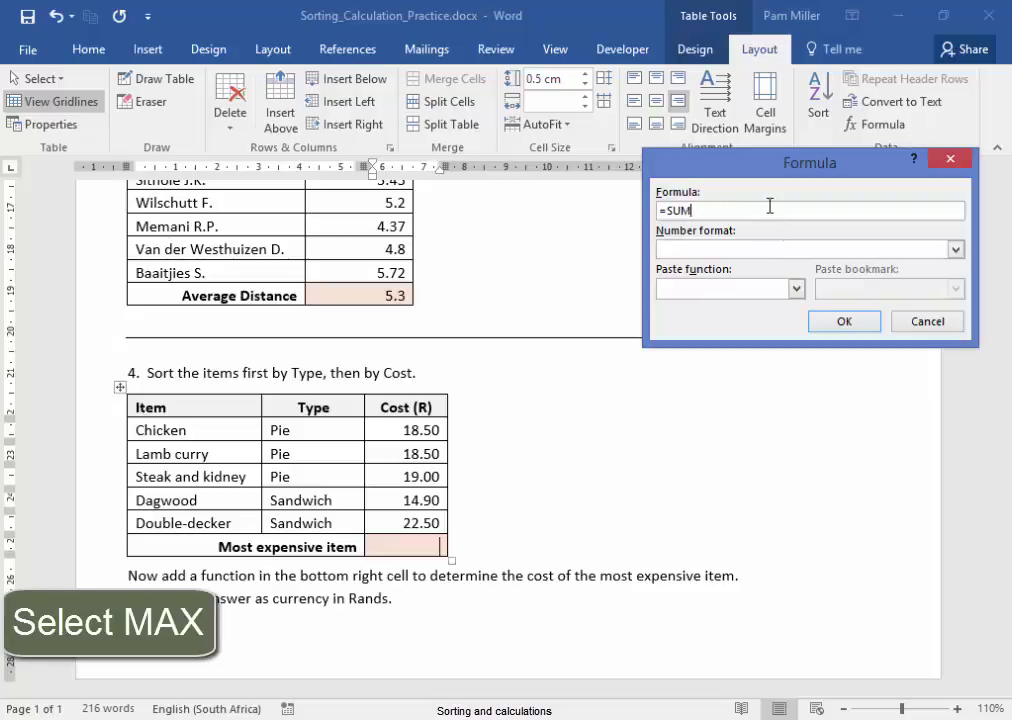
key(BackSpace)
key(BackSpace)
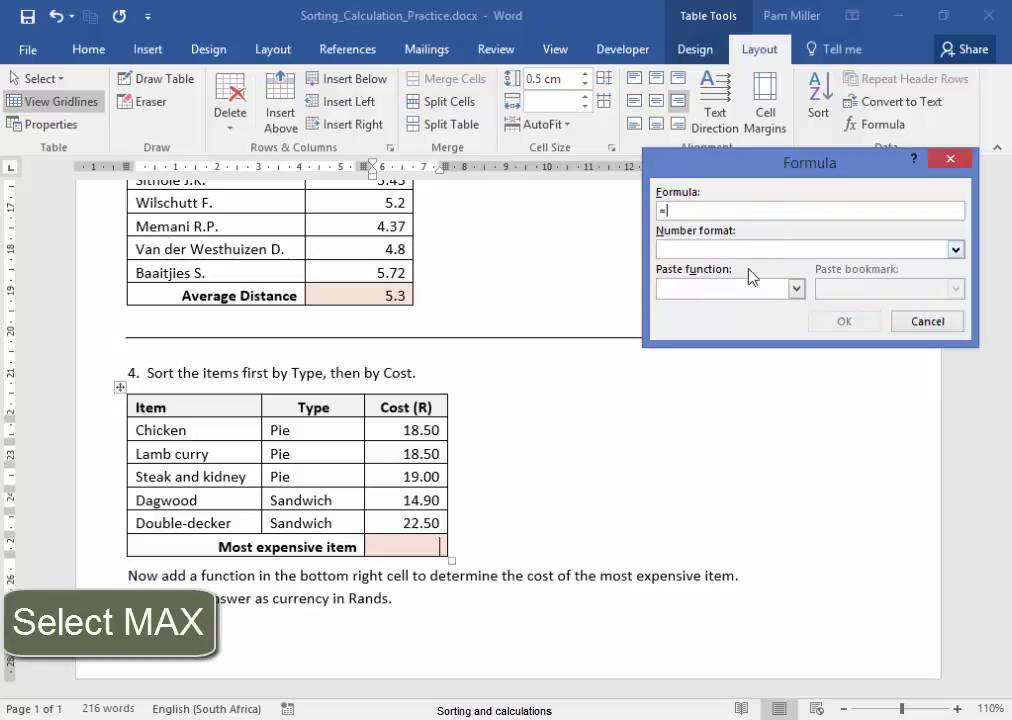
click(794, 289)
click(797, 396)
click(797, 397)
click(764, 388)
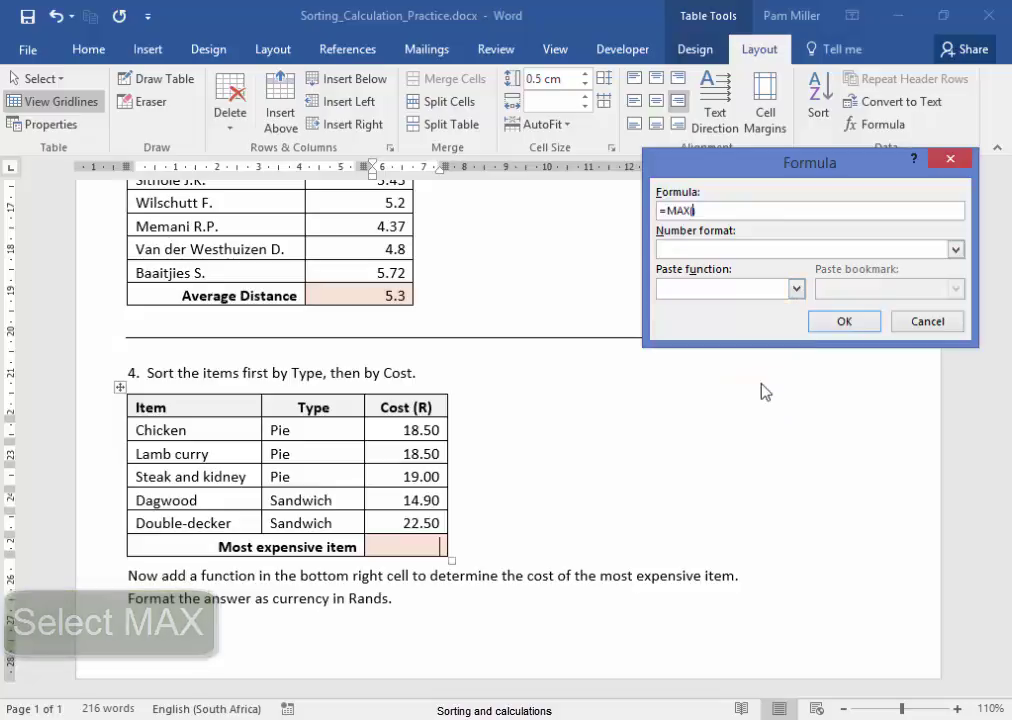
text(A)
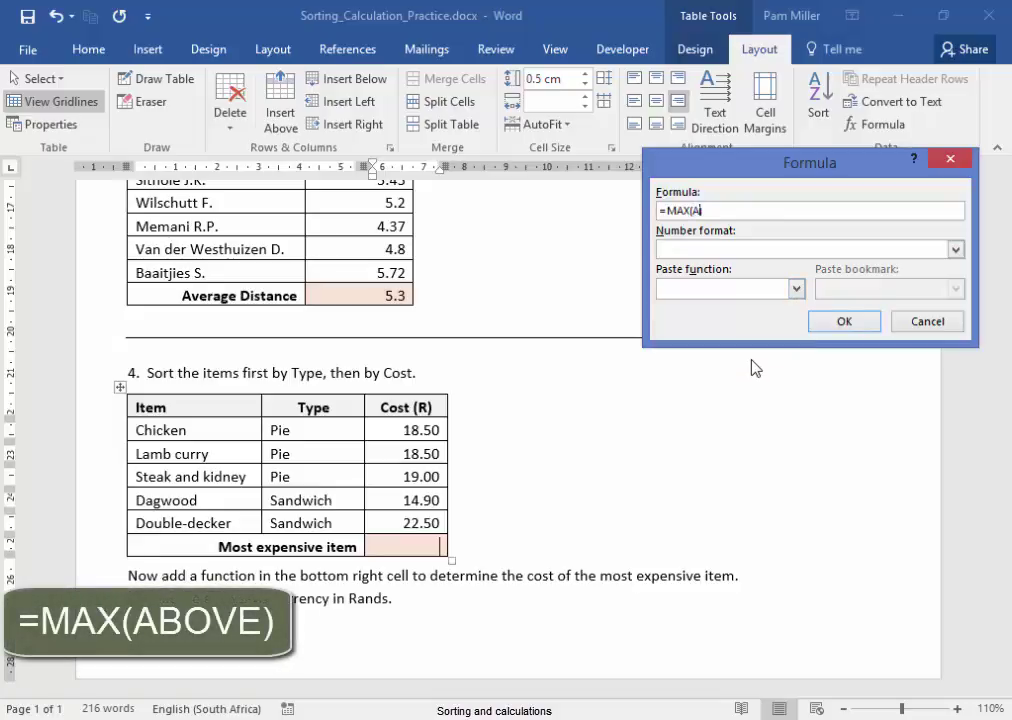
text(BOV)
text(E))
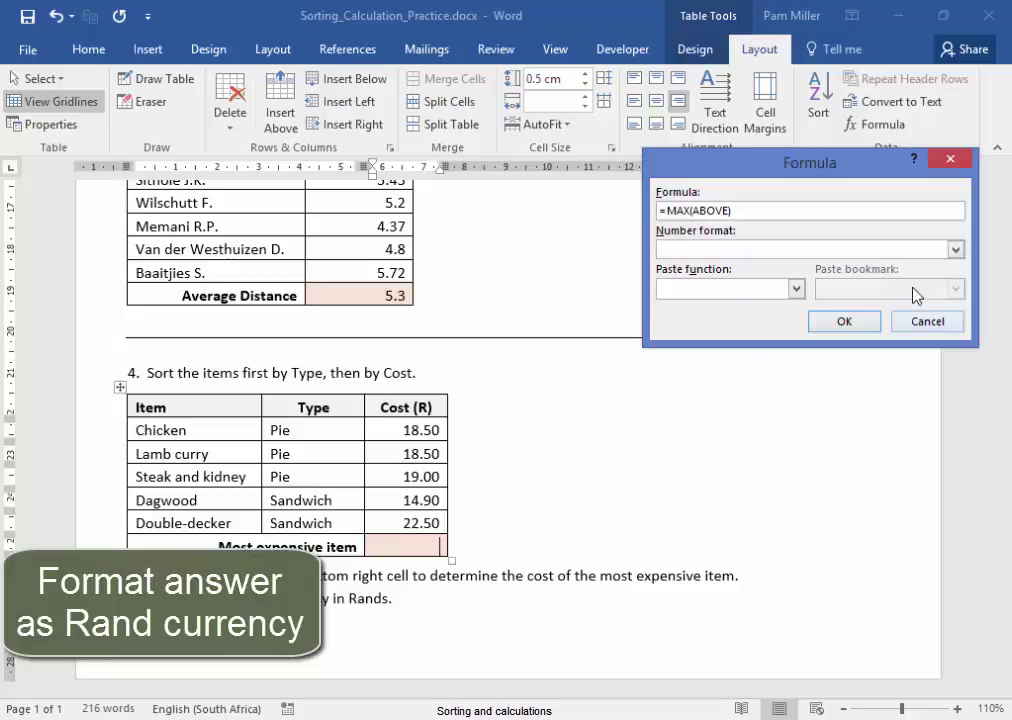
Step: Apply the R # ##0.00 Rand currency format so the cell shows R 22.50
click(955, 250)
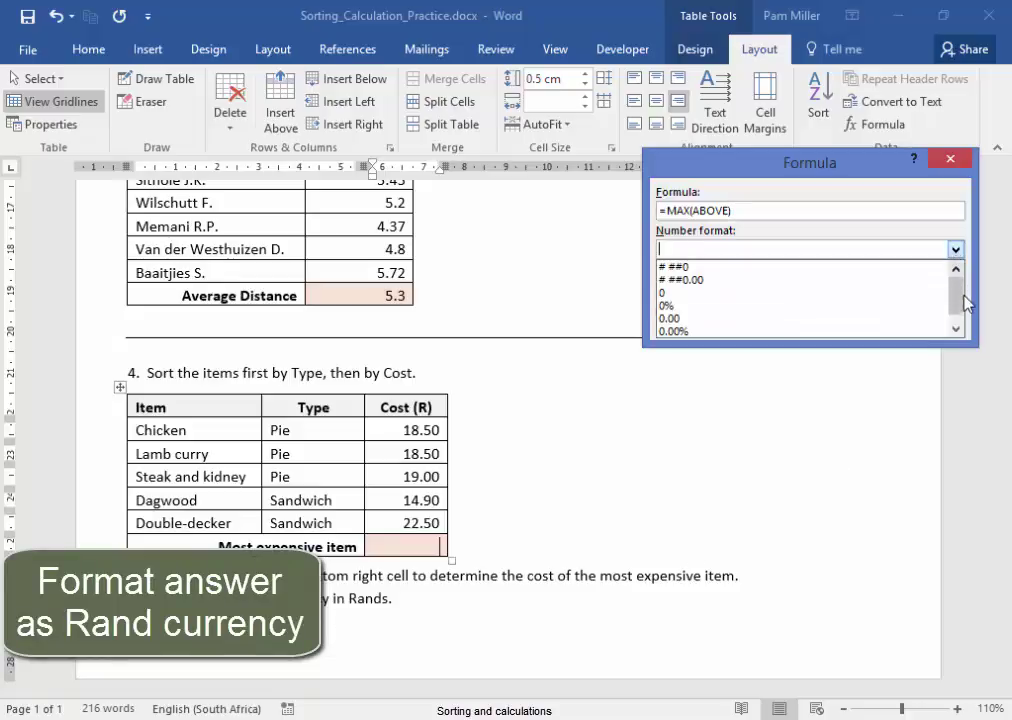
click(957, 326)
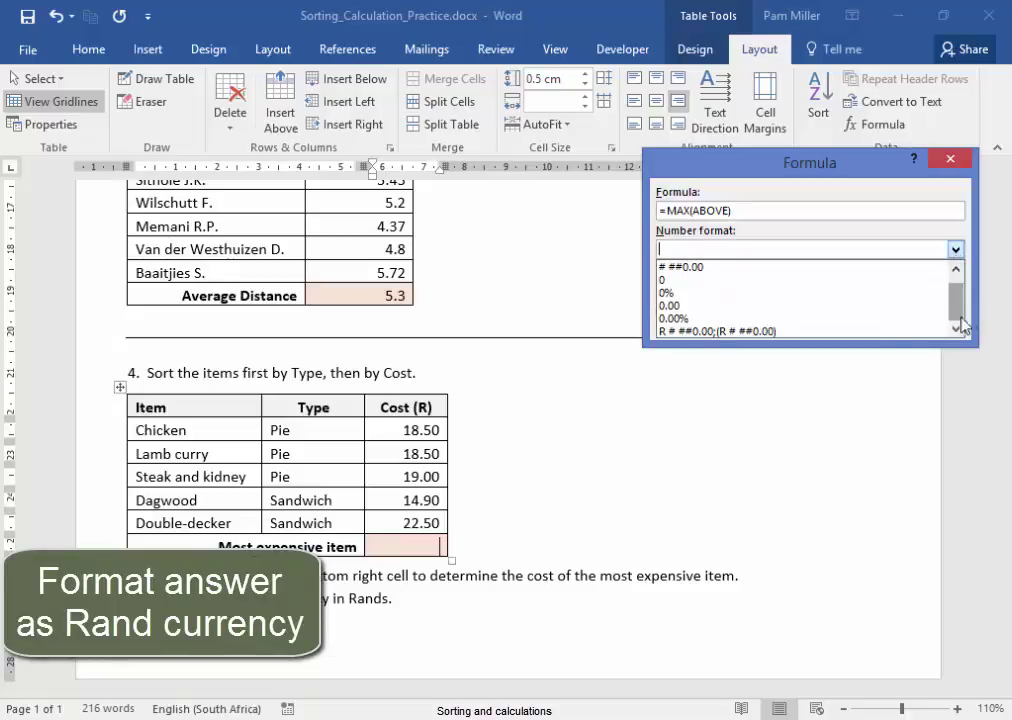
click(858, 332)
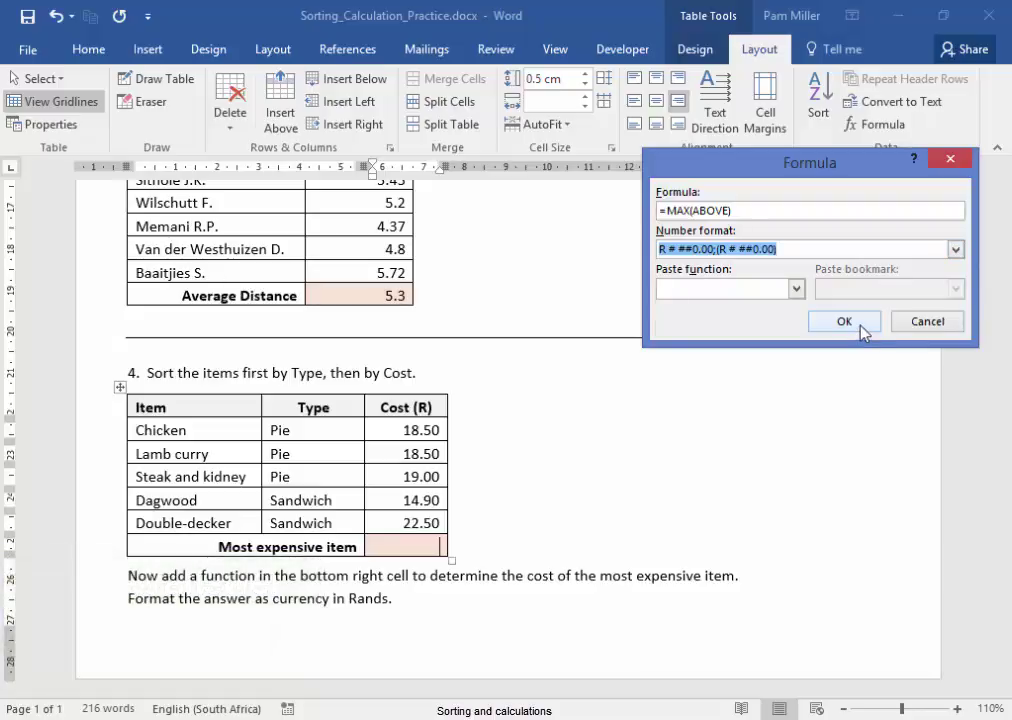
click(845, 323)
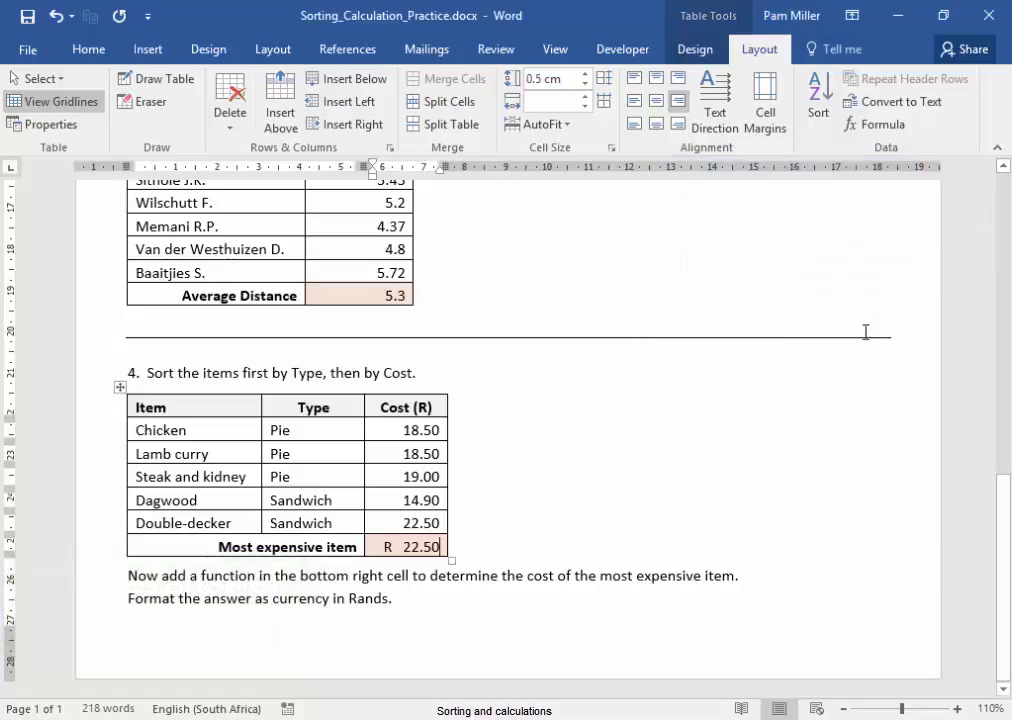